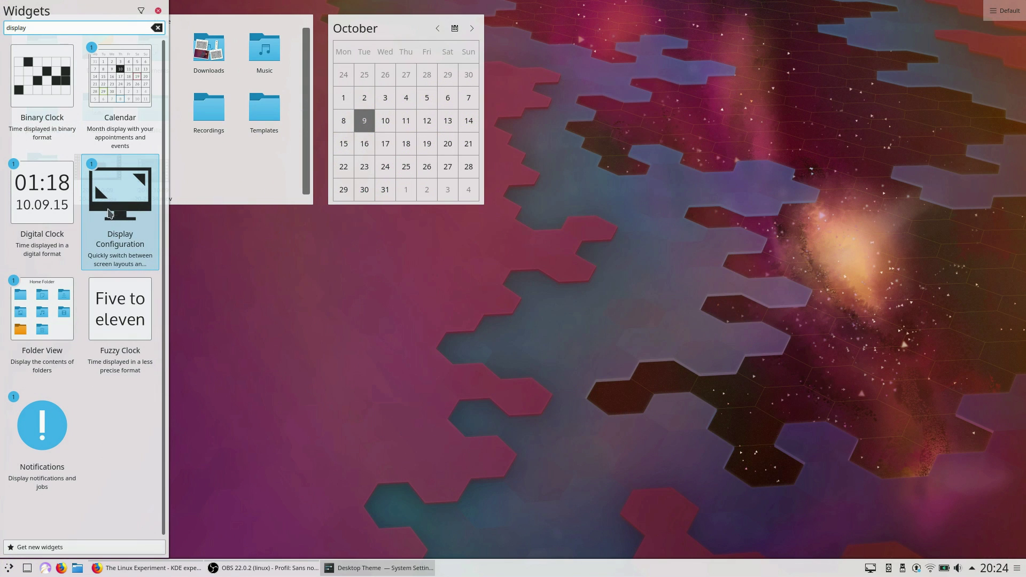
# Drag the Display Configuration widget from the 'display' widget search onto the desktop beside the calendar.
pyautogui.moveTo(106, 233); pyautogui.dragTo(661, 132)
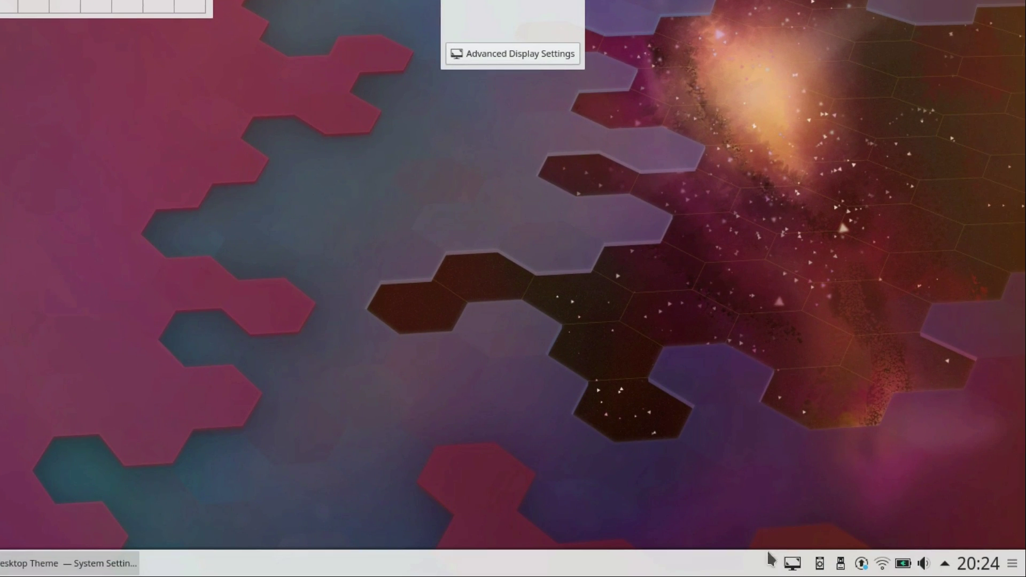
# Check the tray's screen layout options and Wi-Fi network list, then bring up the Kickoff launcher.
pyautogui.click(789, 565)
pyautogui.click(790, 565)
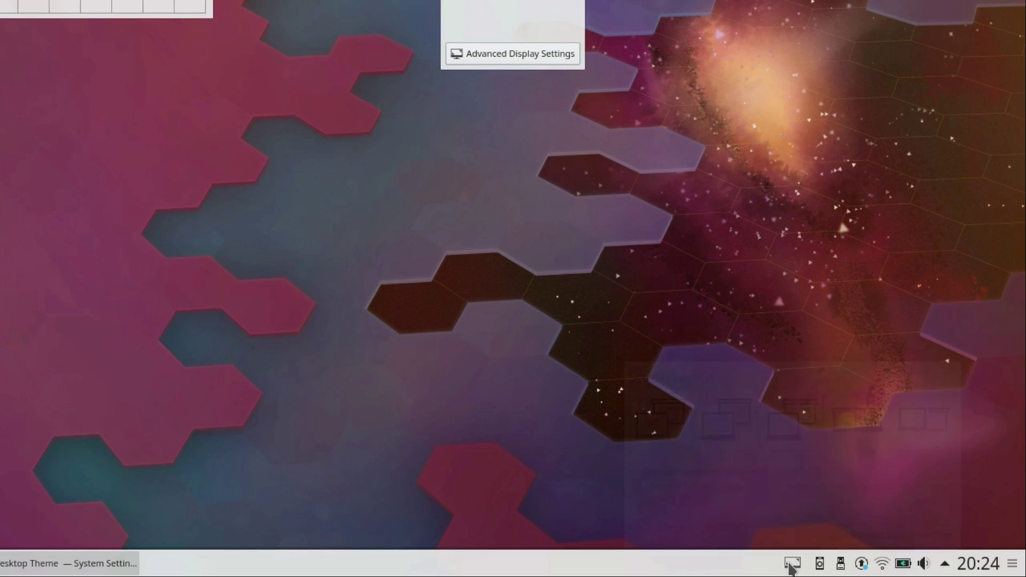
pyautogui.click(789, 565)
pyautogui.click(881, 563)
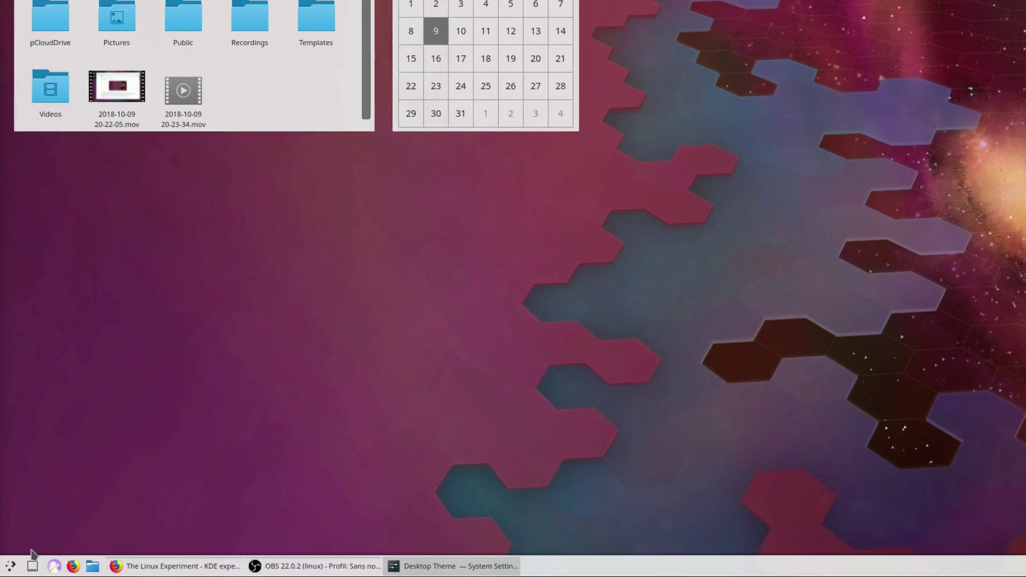
pyautogui.click(11, 566)
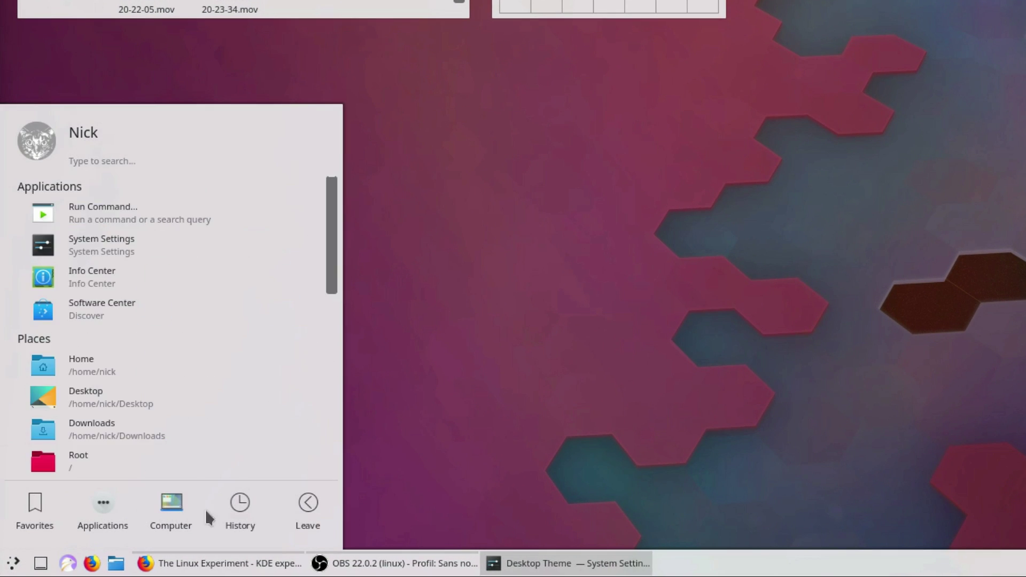
# Review the panel's alignment and visibility options and the Digital Clock options, then show Kickoff's Leave choices.
pyautogui.moveTo(264, 517)
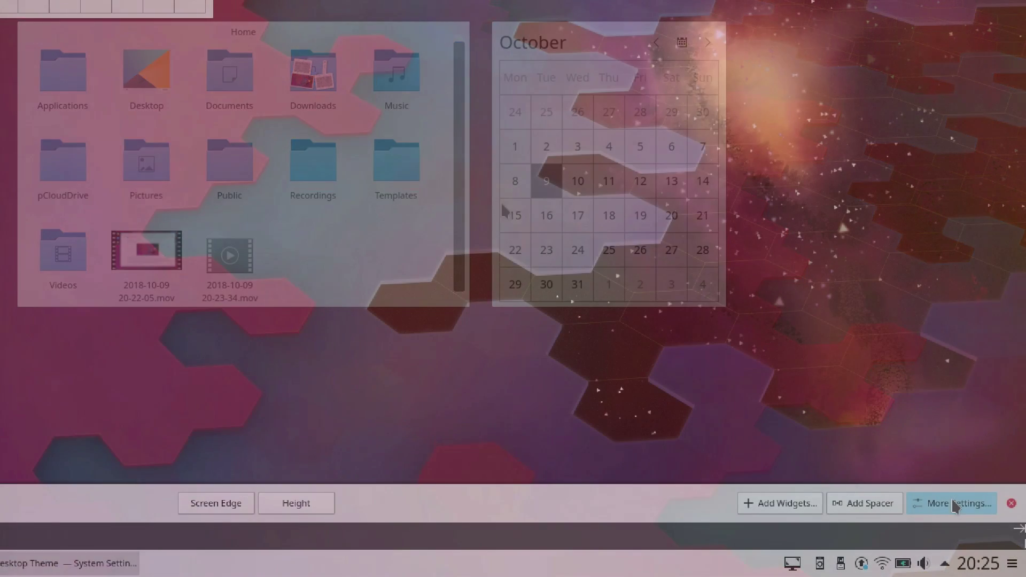
pyautogui.click(951, 498)
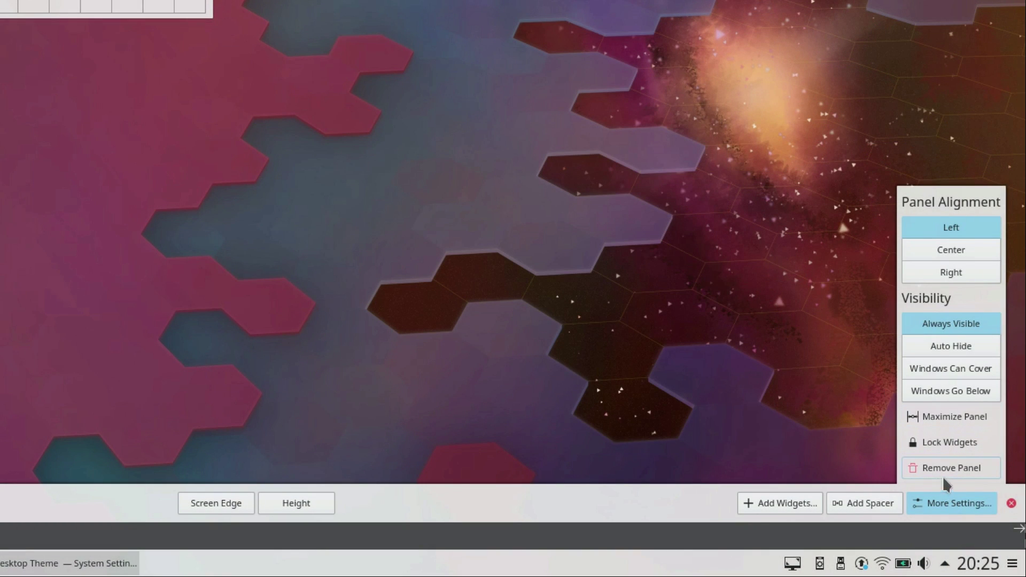
pyautogui.click(989, 567)
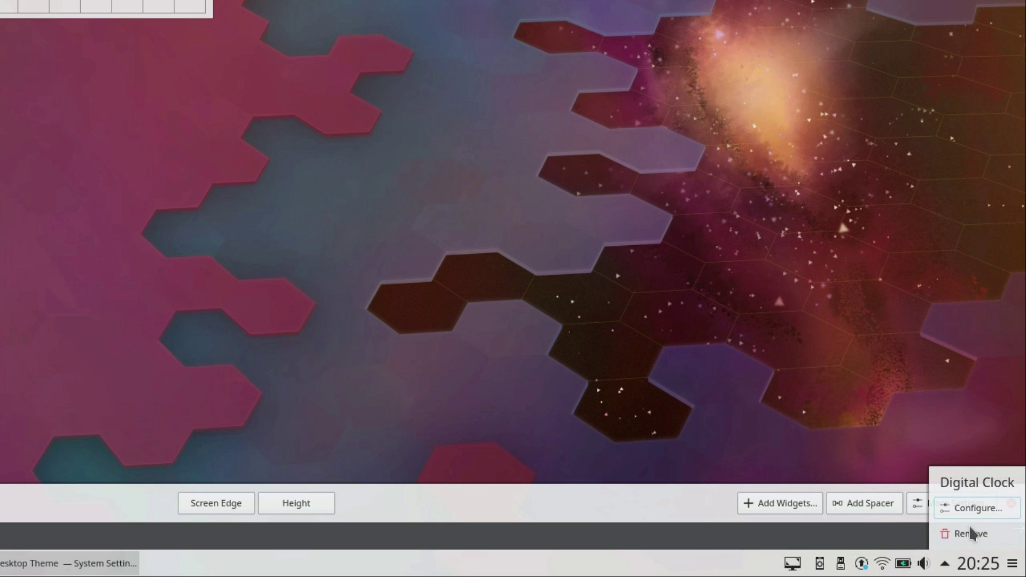
pyautogui.moveTo(920, 559)
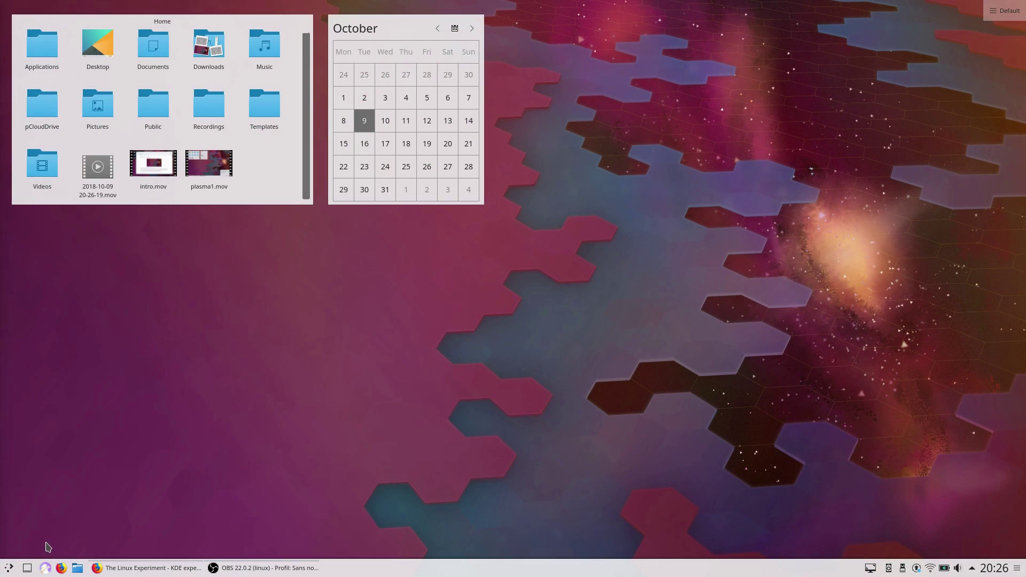
pyautogui.click(8, 568)
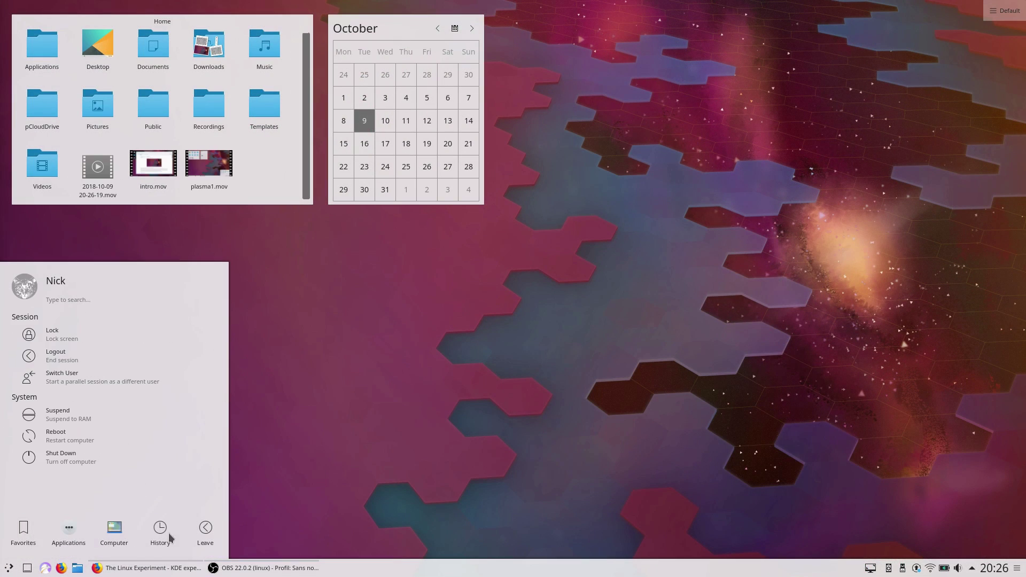
# Lock the screen, then toggle Books' night mode on and off, ending on the light theme.
pyautogui.click(81, 335)
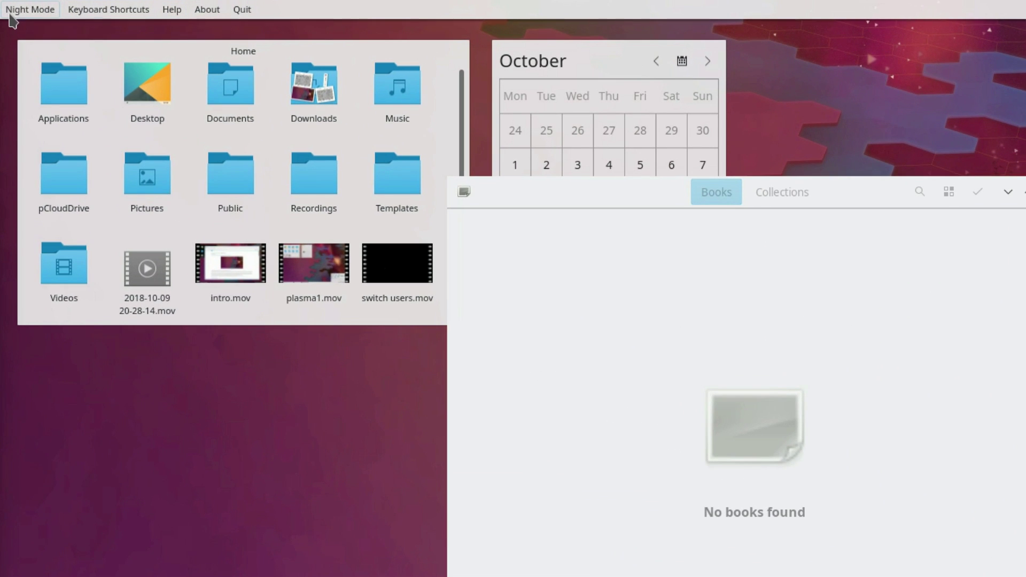
pyautogui.click(30, 10)
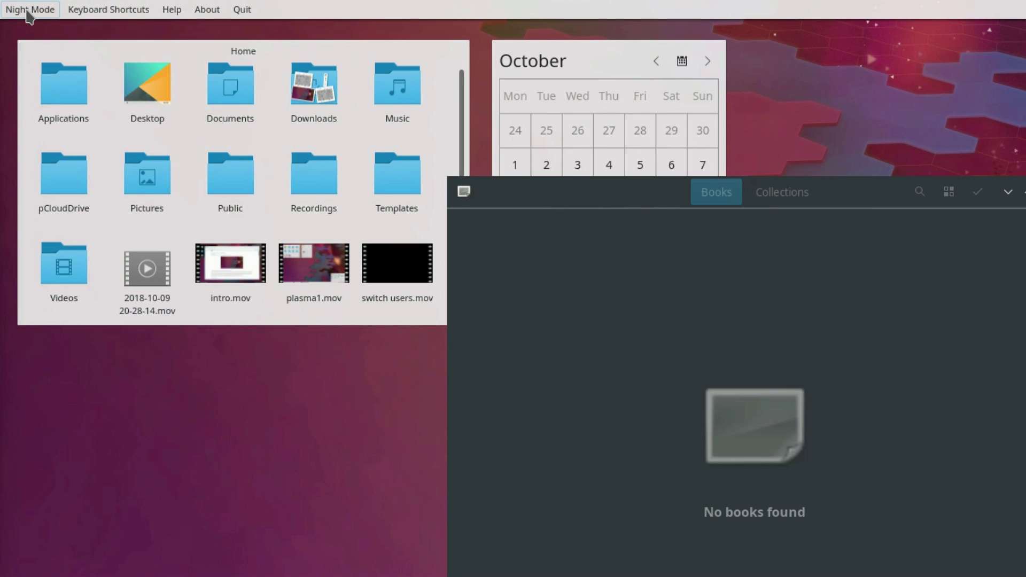
pyautogui.click(28, 11)
pyautogui.click(30, 11)
pyautogui.click(31, 11)
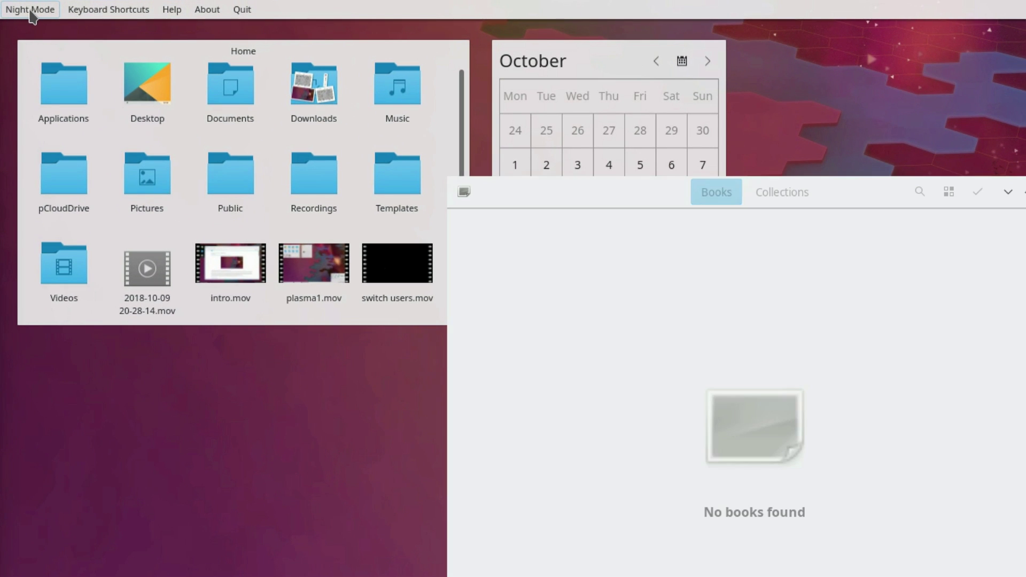
# Open and close the Books Help window, then view and close the About Books dialog.
pyautogui.click(180, 12)
pyautogui.click(572, 196)
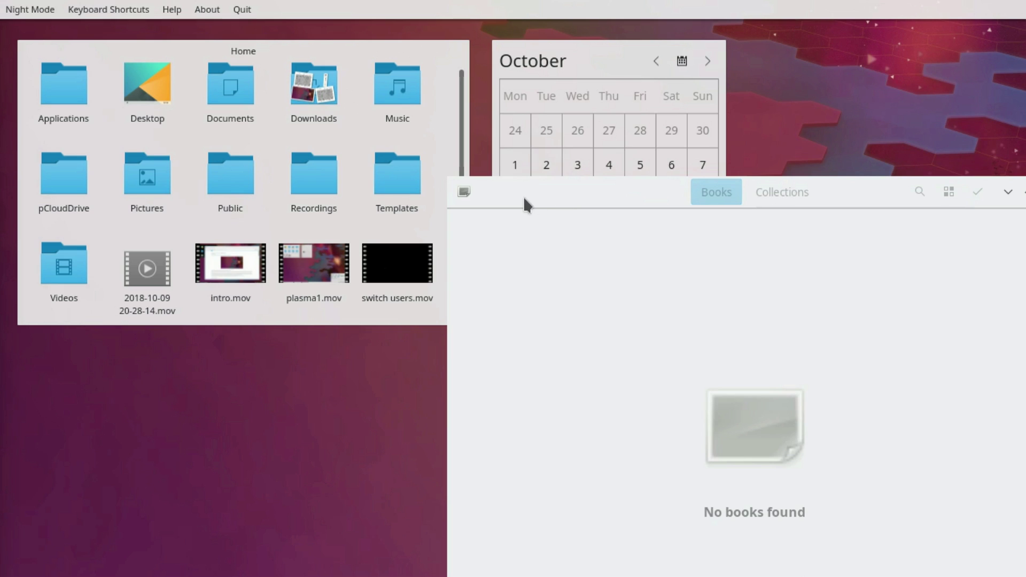
pyautogui.click(202, 10)
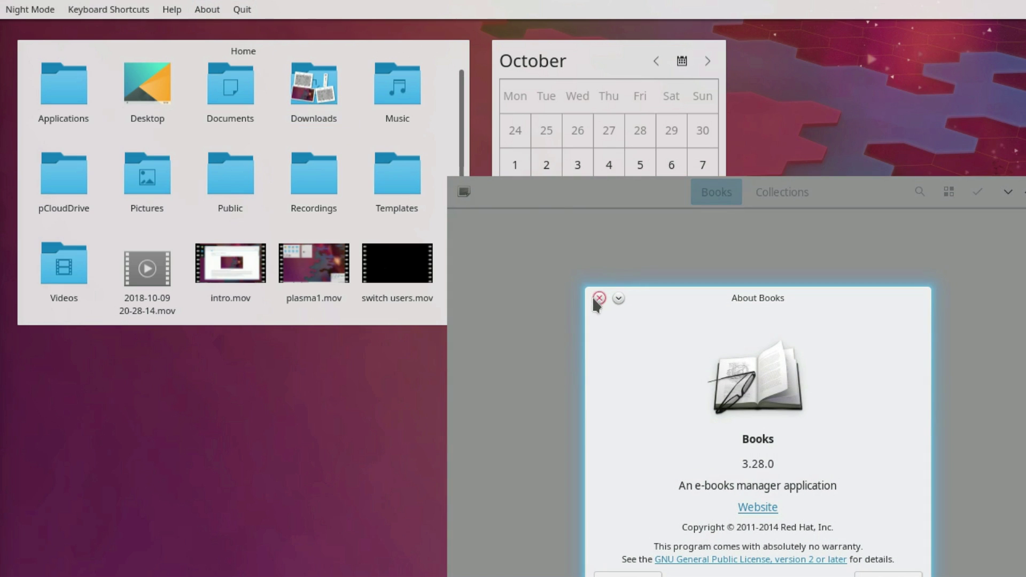
pyautogui.click(599, 299)
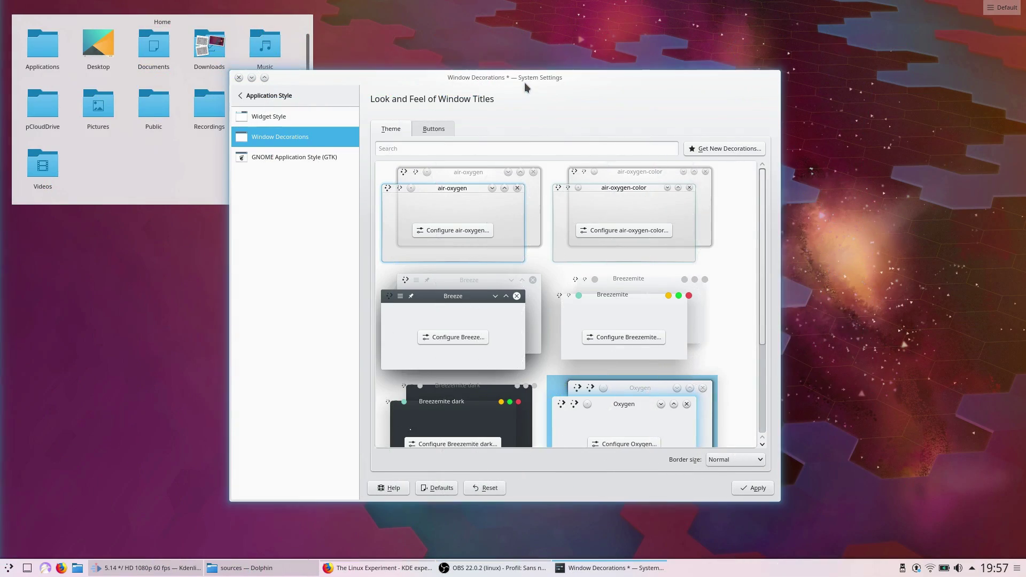
pyautogui.moveTo(534, 76)
pyautogui.mouseDown()
pyautogui.moveTo(523, 77)
pyautogui.moveTo(543, 75)
pyautogui.mouseUp()
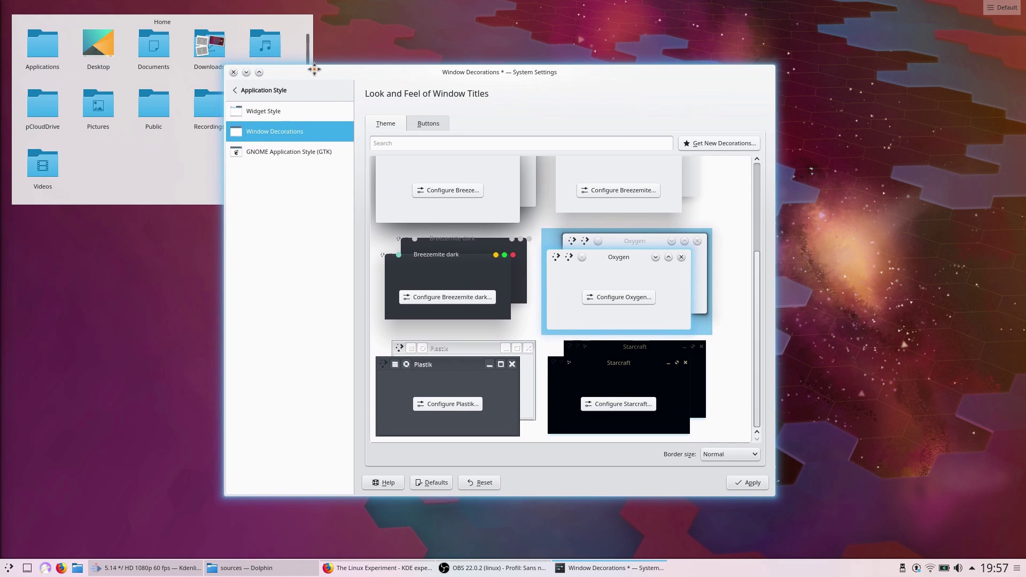
pyautogui.doubleClick(325, 69)
pyautogui.doubleClick(428, 9)
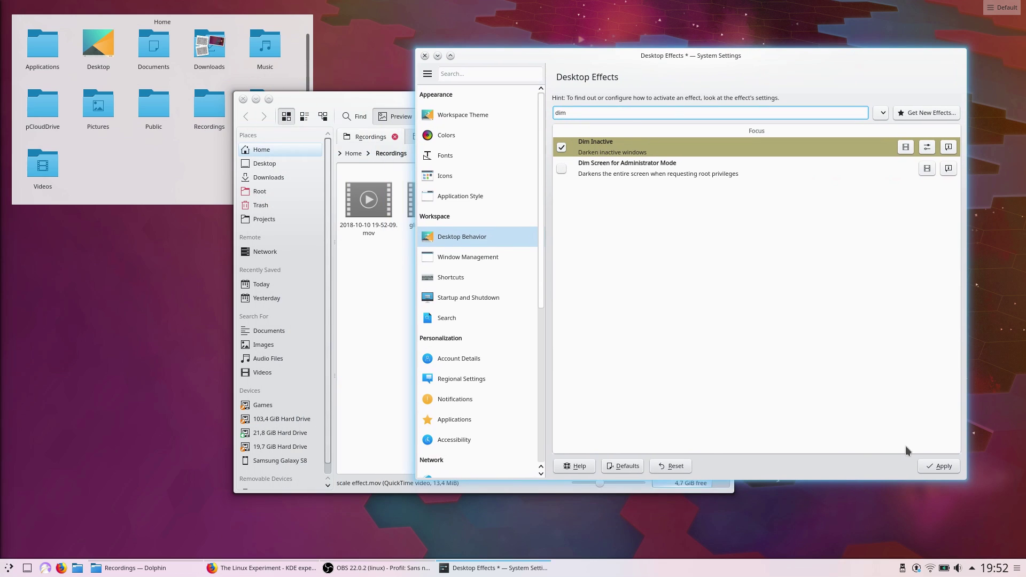
# Apply Dim Inactive, defocus the settings window to watch it dim, and close Dolphin.
pyautogui.click(930, 465)
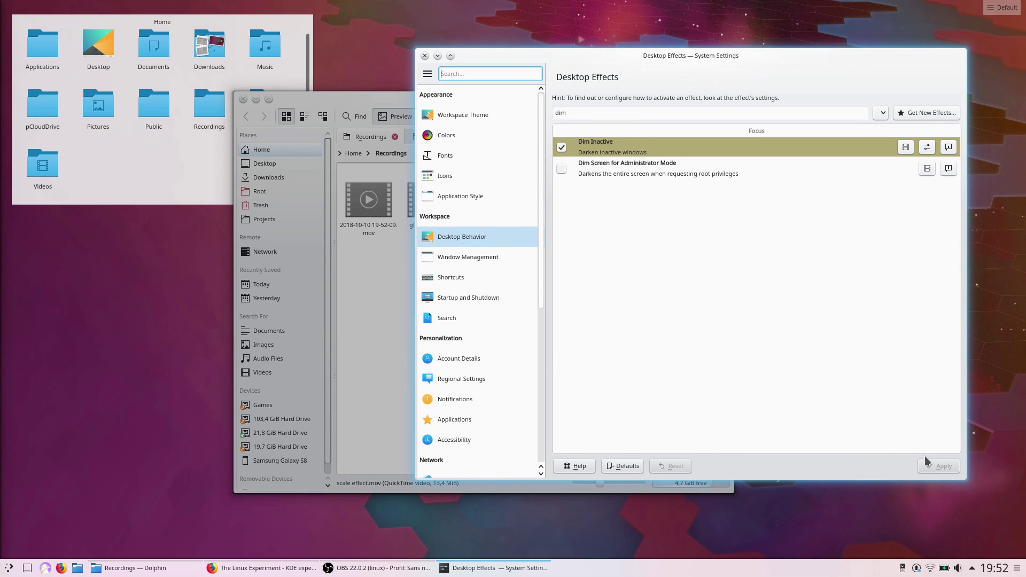
pyautogui.click(991, 296)
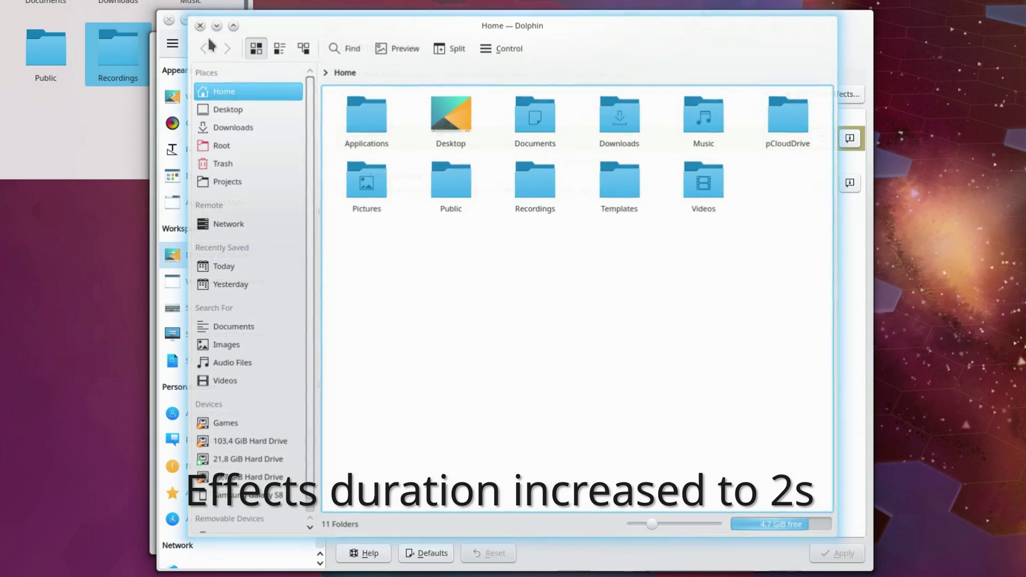
pyautogui.click(203, 28)
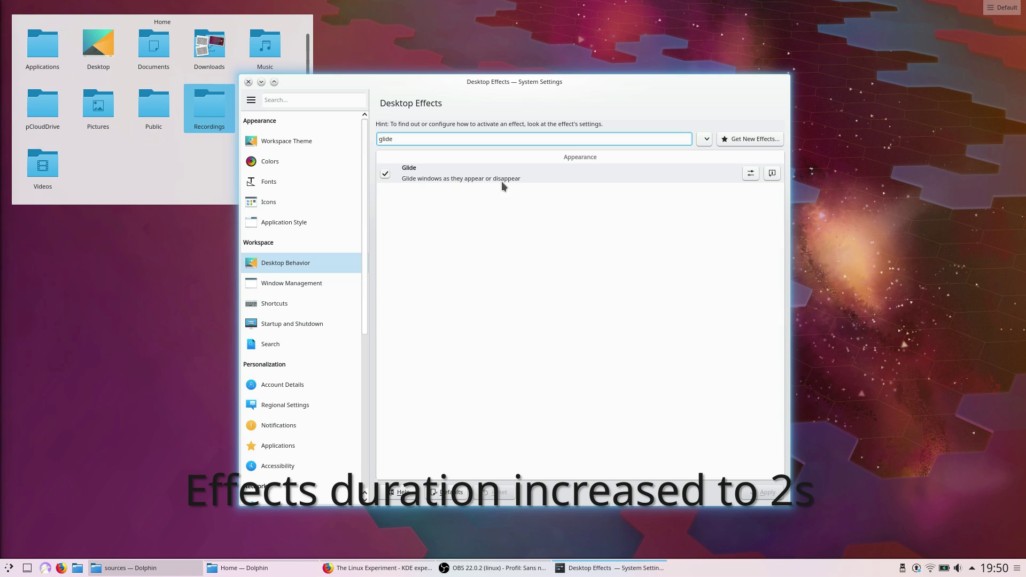
# Set the Glide effect's duration to 2000 milliseconds and confirm it.
pyautogui.click(751, 174)
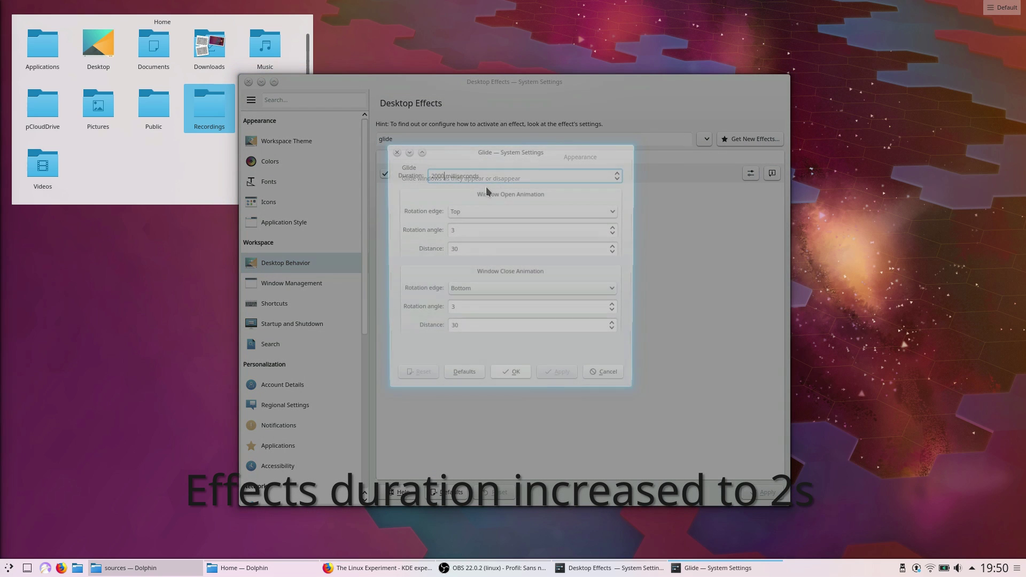
pyautogui.click(449, 175)
pyautogui.write('2000')
pyautogui.click(508, 375)
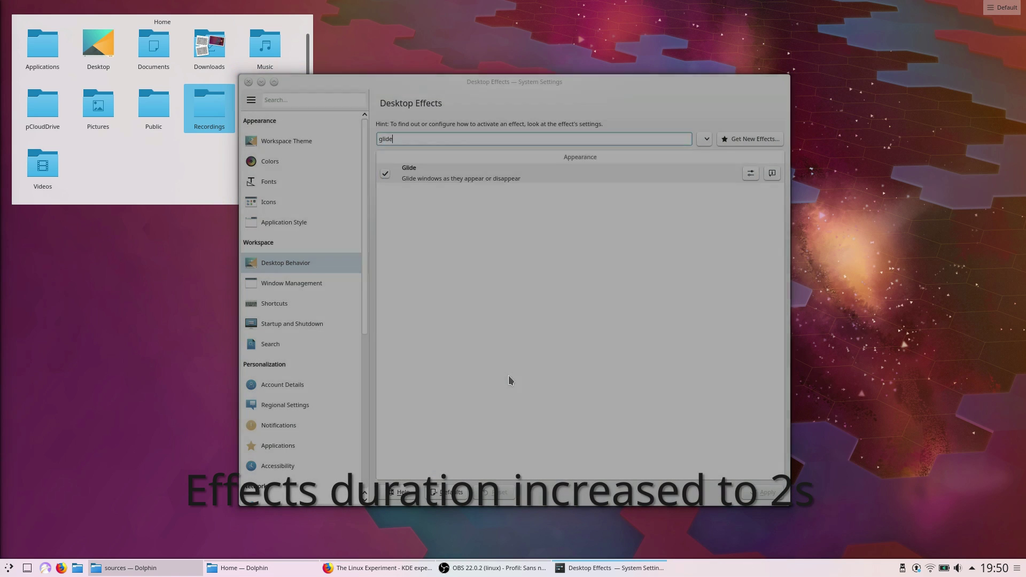
# Close the Home Dolphin window to watch the glide-out, then switch Discover to Settings.
pyautogui.click(230, 565)
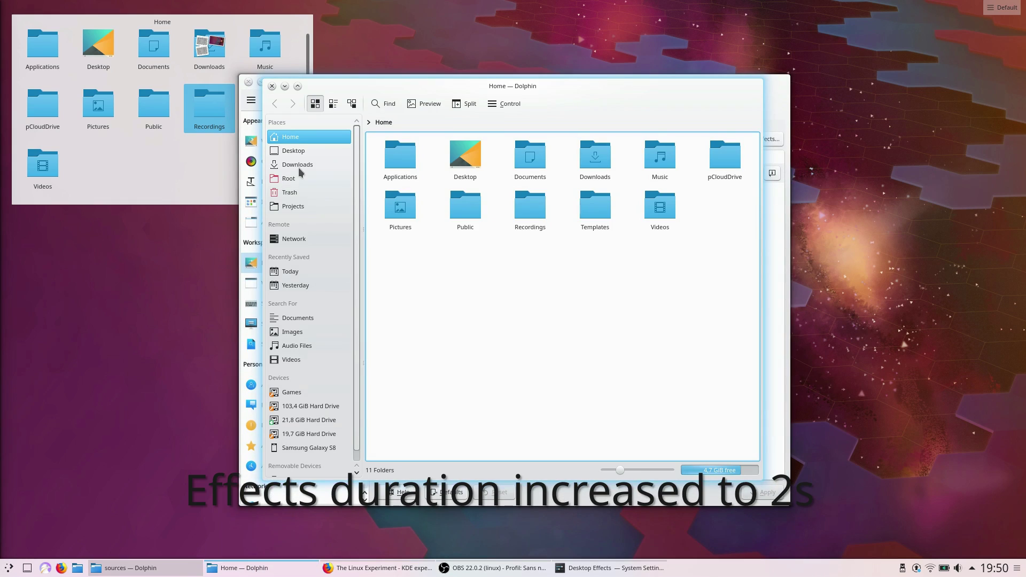
pyautogui.click(272, 86)
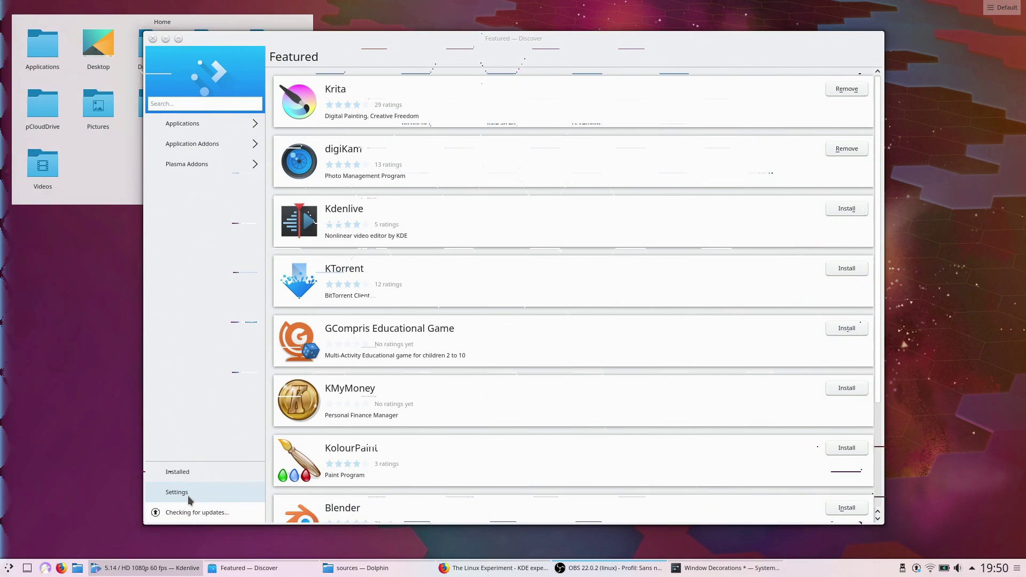
pyautogui.click(190, 500)
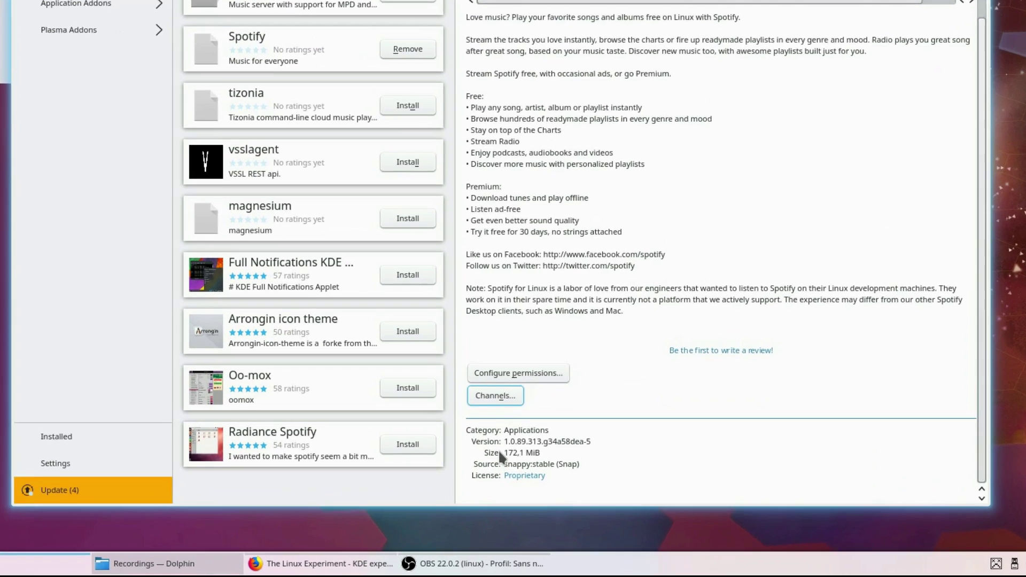
# View the Spotify package's channels, then sort the spotify results by Release Date.
pyautogui.click(490, 434)
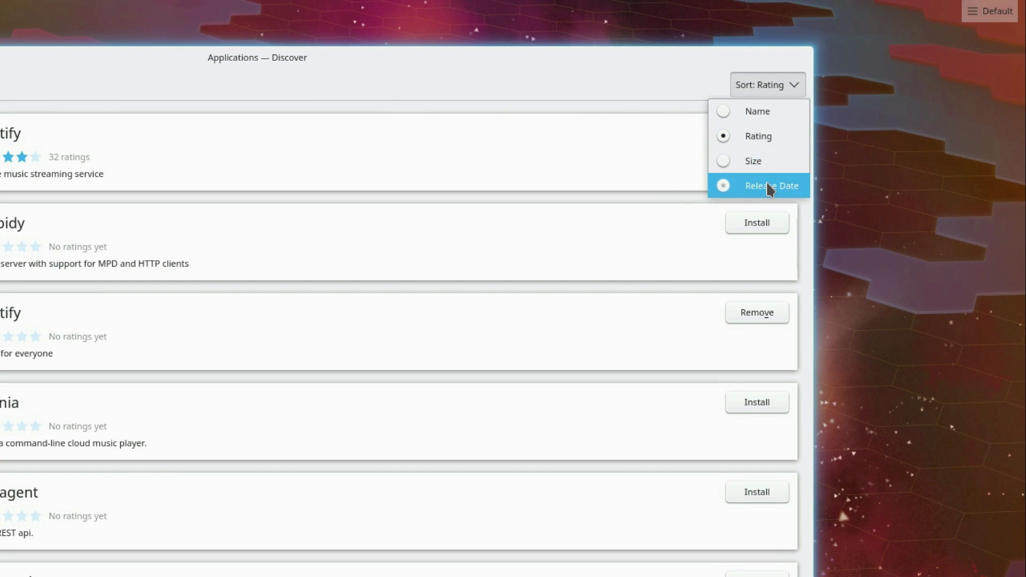
pyautogui.click(766, 186)
pyautogui.click(761, 86)
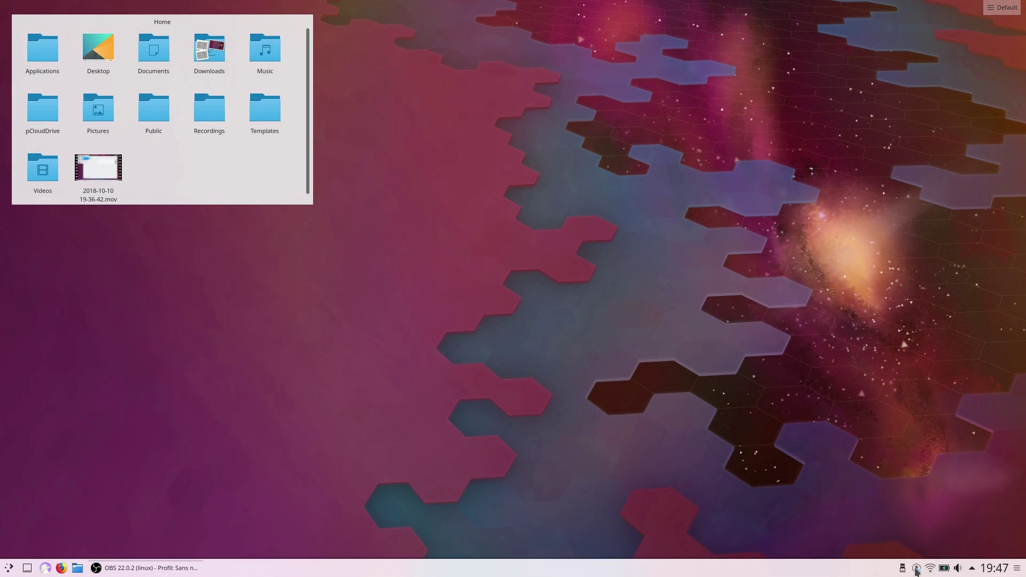
# Open Discover's update list from the tray notice, check software sources, then return to Update (4).
pyautogui.click(916, 570)
pyautogui.click(921, 483)
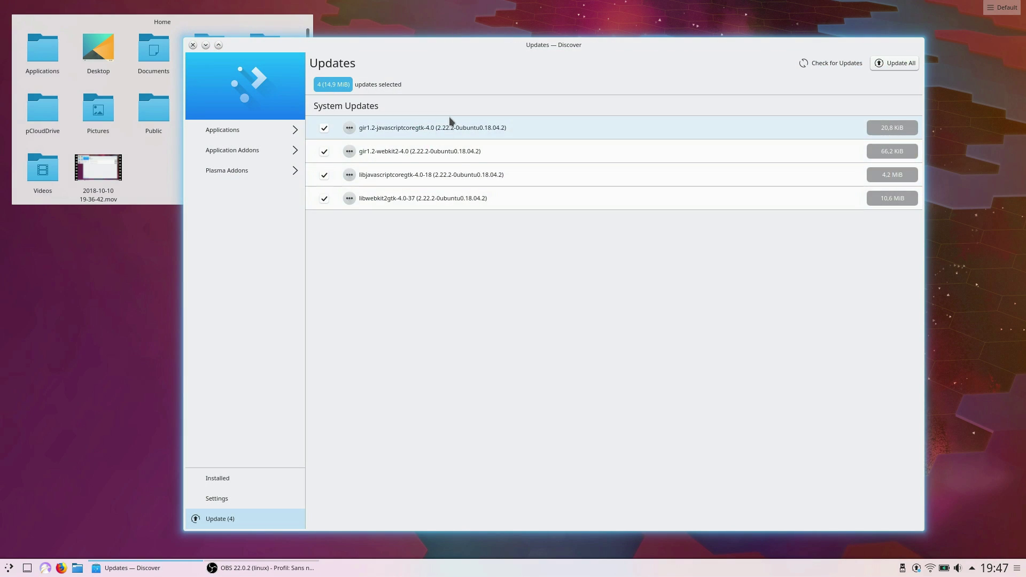
pyautogui.click(236, 501)
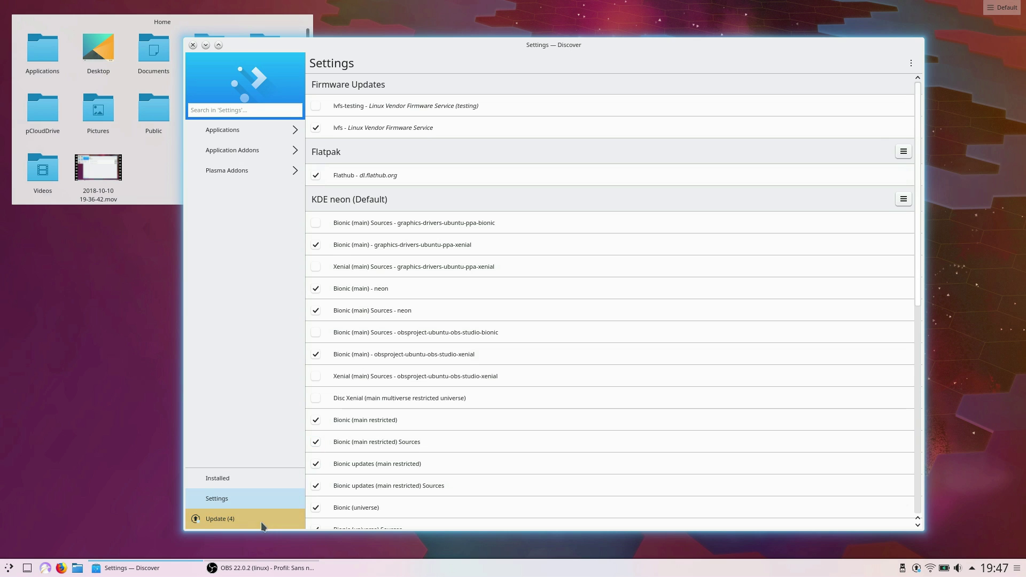
pyautogui.click(249, 519)
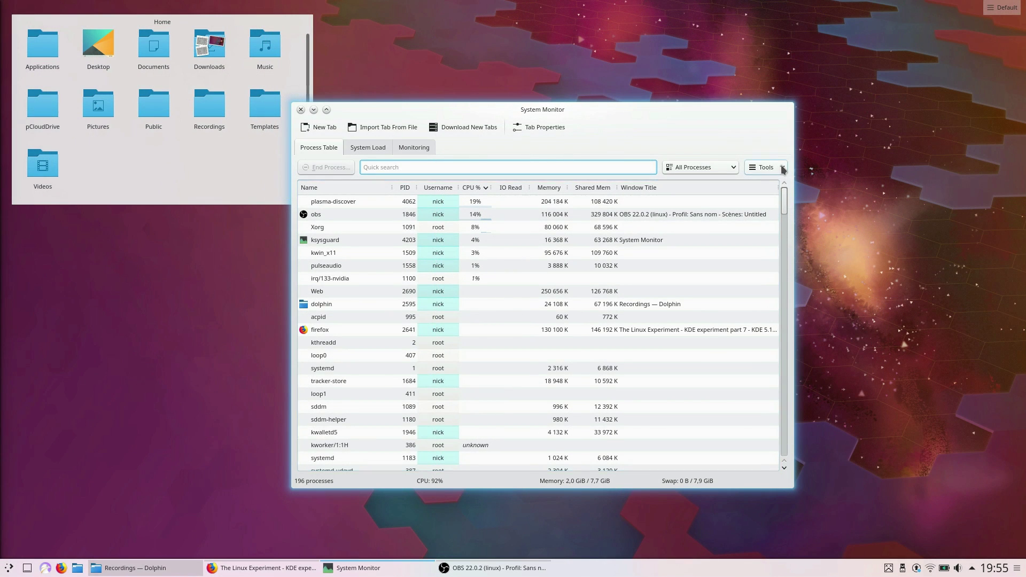
# Launch Konsole from System Monitor's Tools dropdown.
pyautogui.click(783, 169)
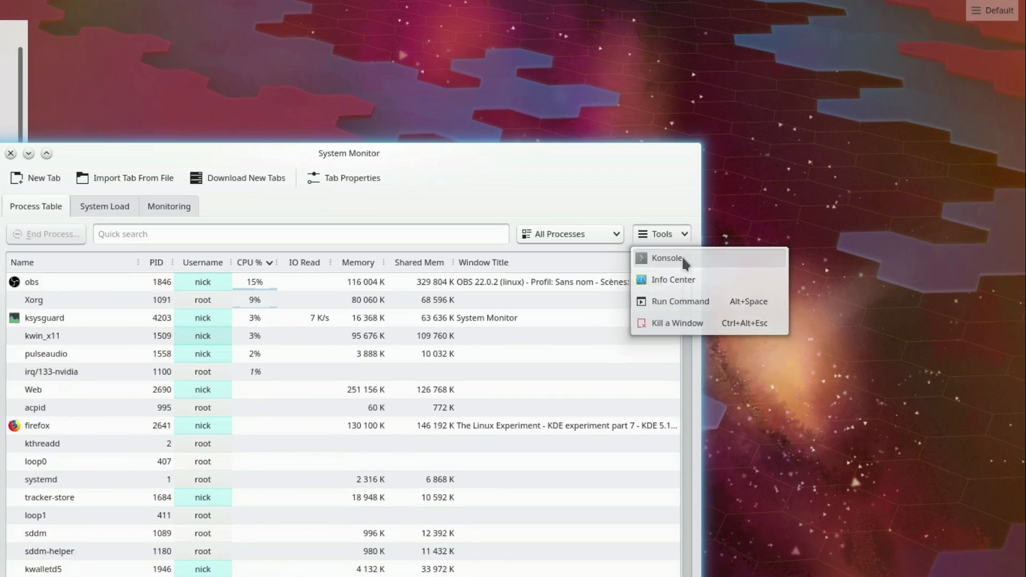
pyautogui.click(683, 258)
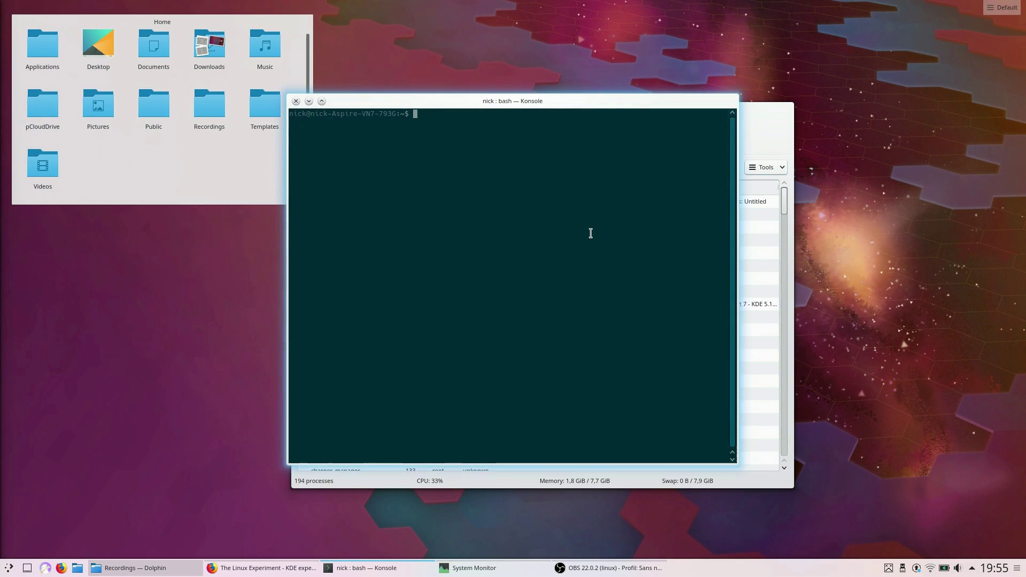